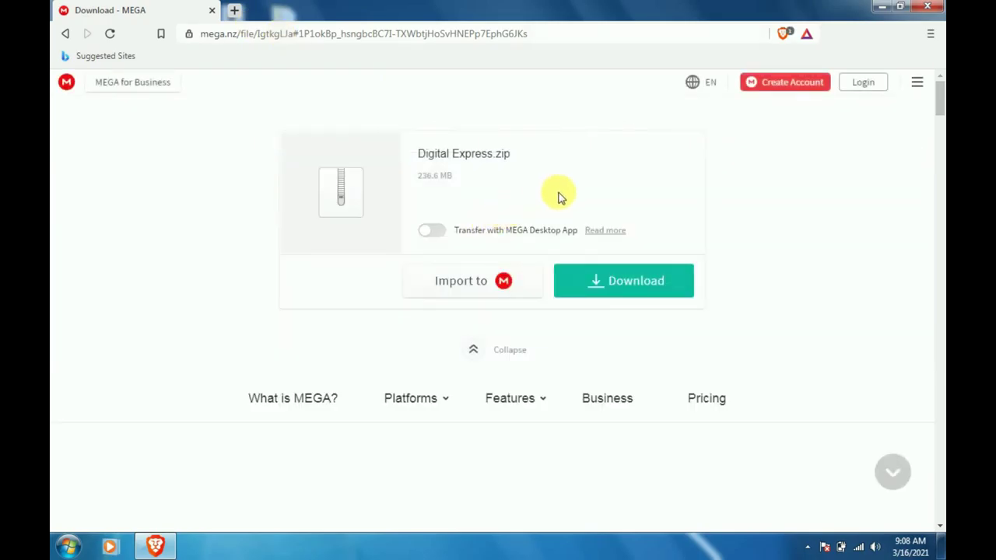
{"action": "left_click", "coordinate": [612, 285]}
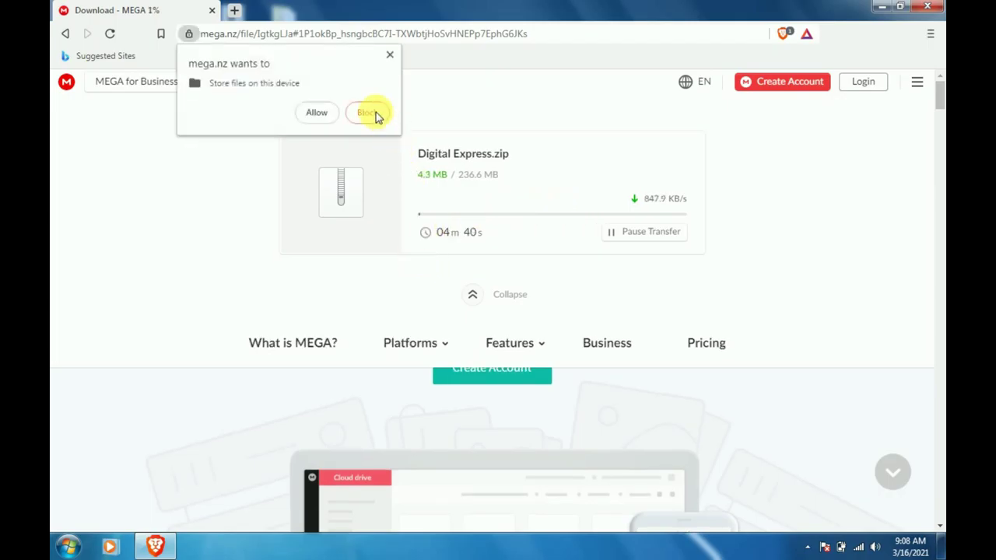
{"action": "left_click", "coordinate": [373, 115]}
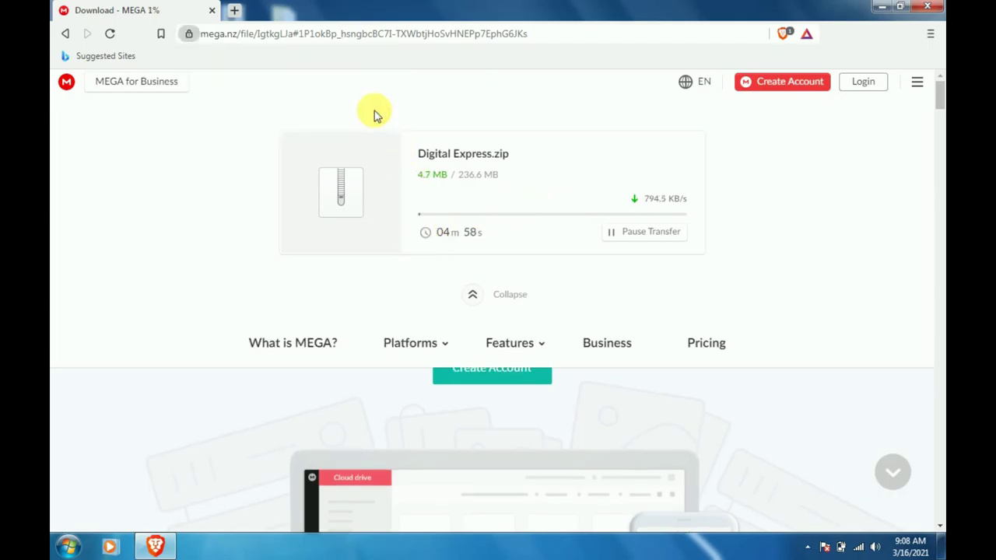
{"action": "left_click", "coordinate": [628, 238]}
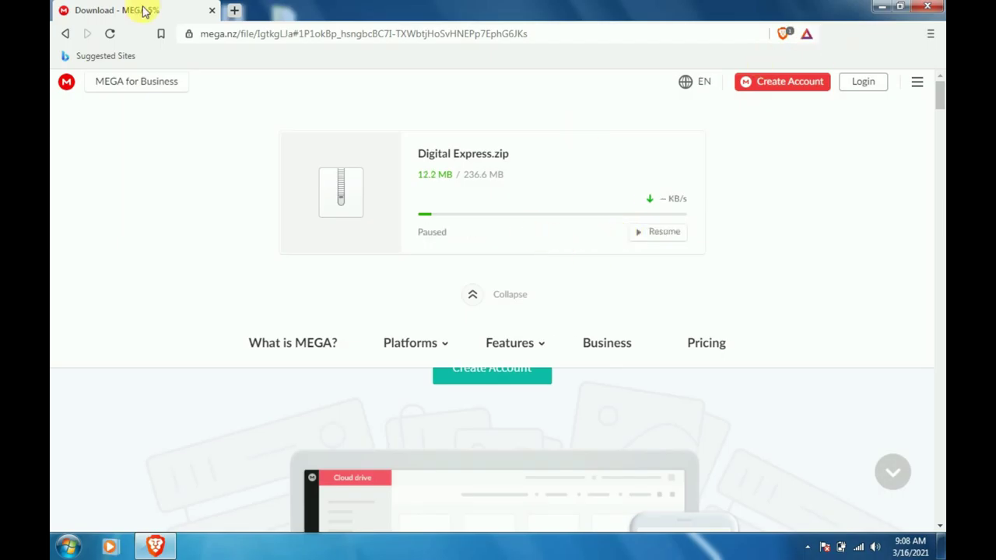
{"action": "left_click", "coordinate": [213, 12]}
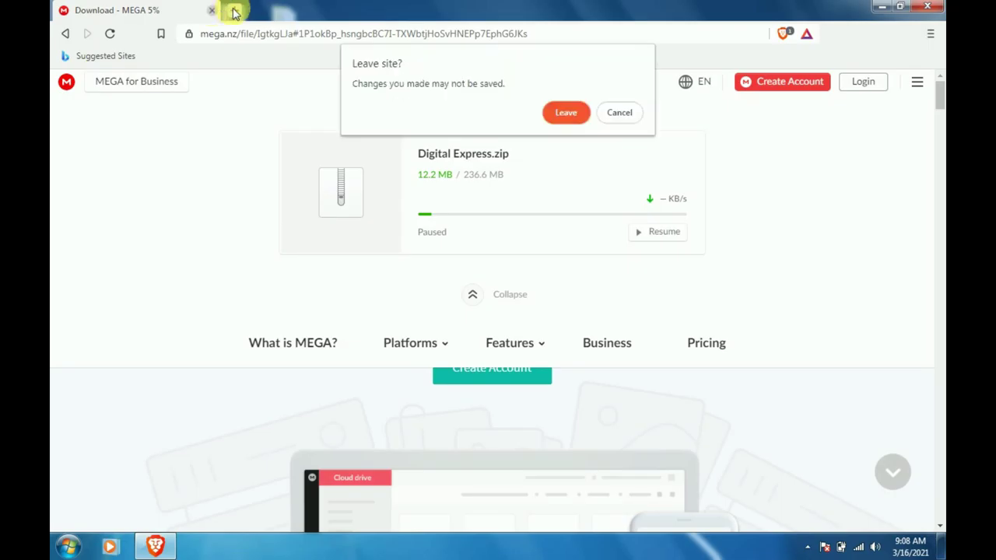
{"action": "left_click", "coordinate": [567, 112]}
Open the filmora x folder on the desktop in a maximized window and extract the Digital Express archive in place.
{"action": "double_click", "coordinate": [278, 31]}
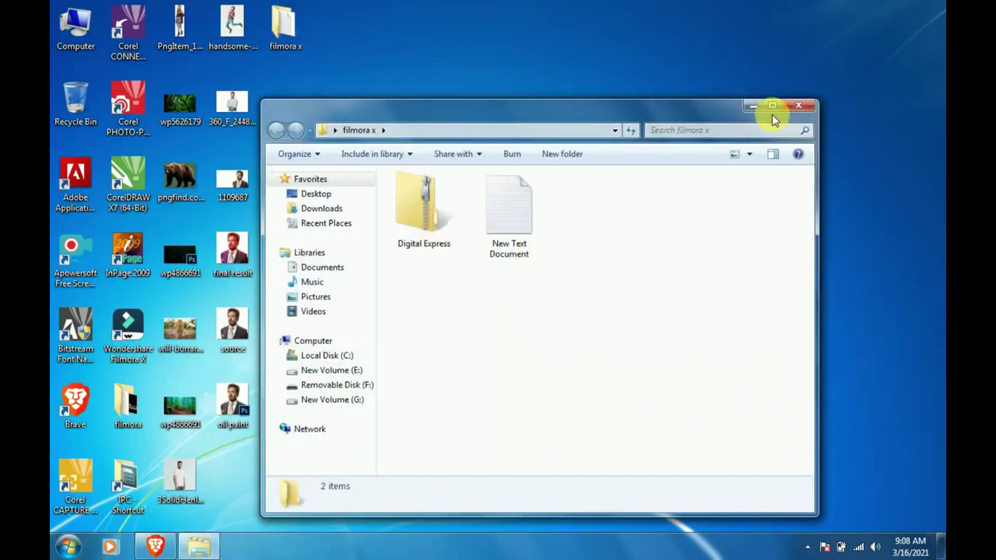
{"action": "left_click", "coordinate": [772, 107]}
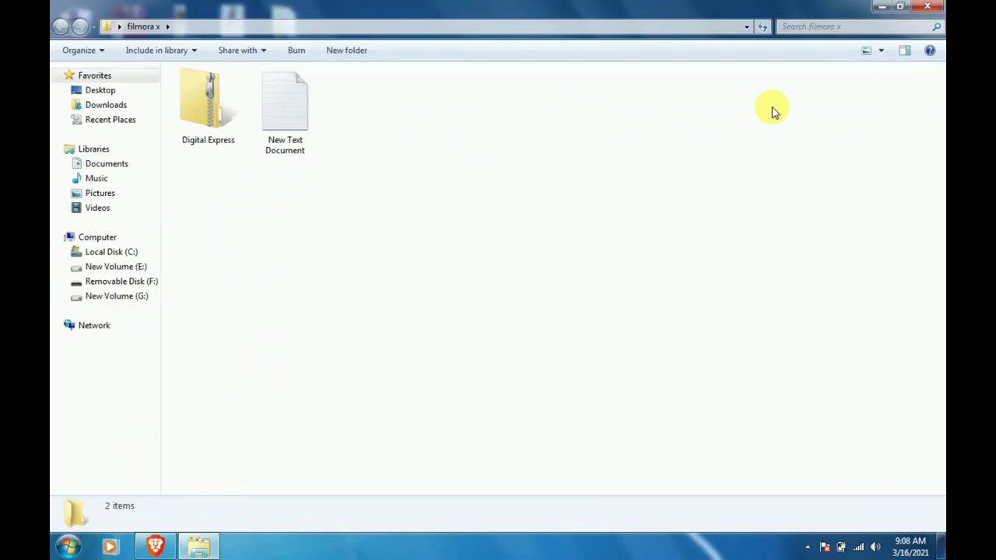
{"action": "right_click", "coordinate": [193, 127]}
{"action": "left_click", "coordinate": [551, 139]}
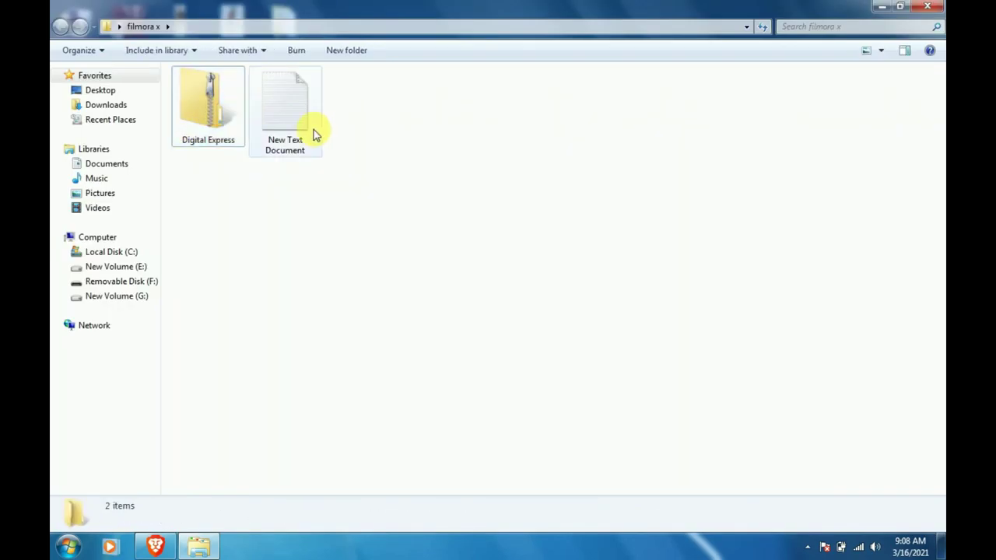
{"action": "left_click", "coordinate": [204, 111]}
{"action": "right_click", "coordinate": [196, 112]}
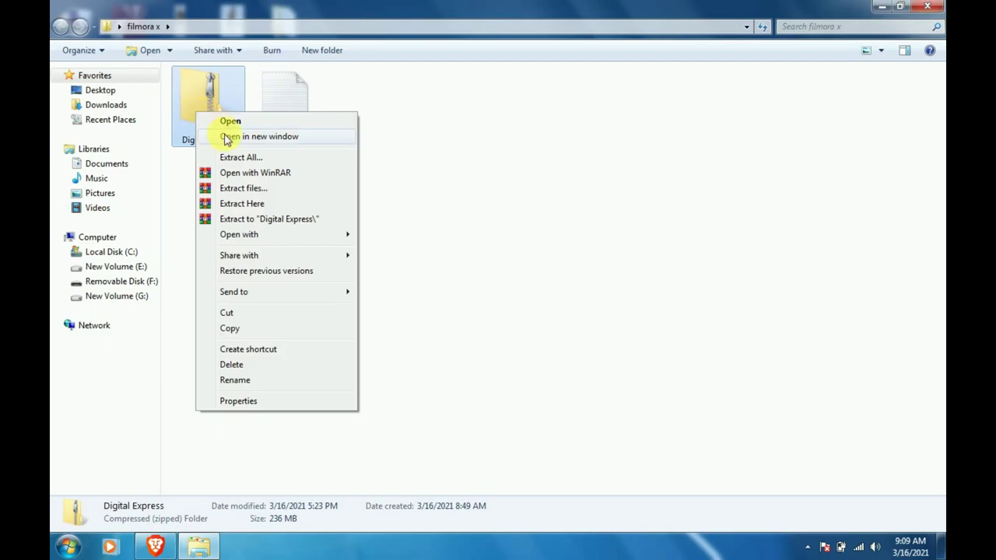
{"action": "left_click", "coordinate": [253, 203]}
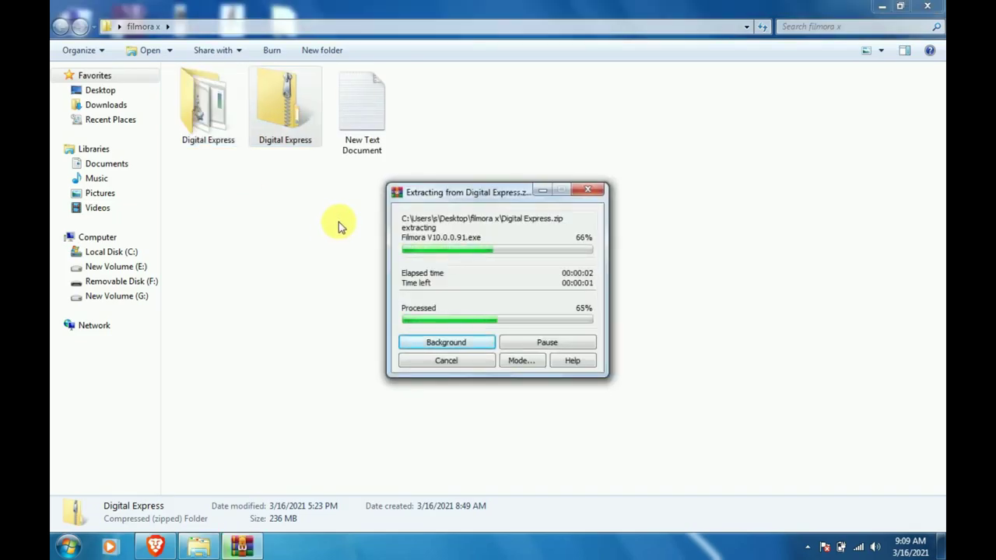
Open the extracted Digital Express folder and launch the Filmora V10.0.0.91 installer.
{"action": "double_click", "coordinate": [212, 140]}
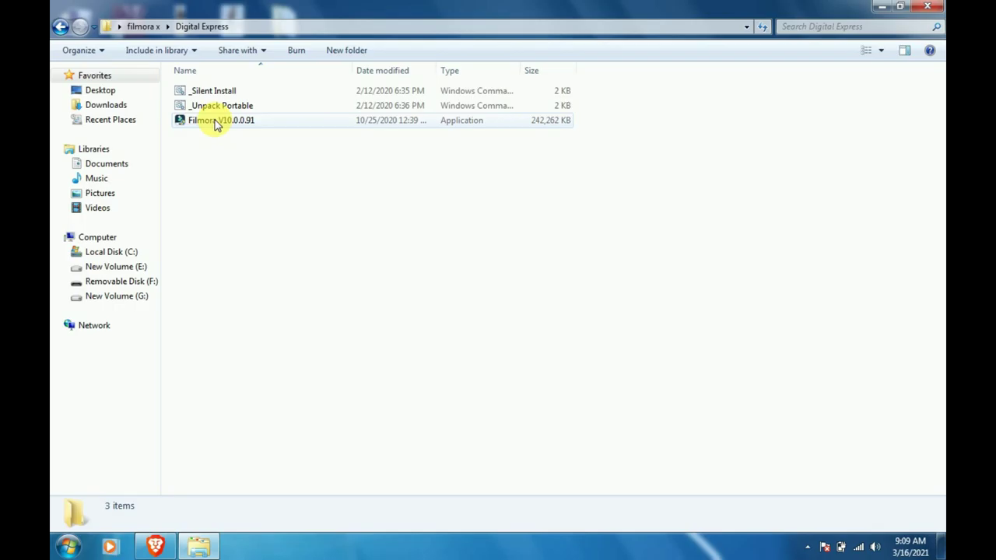
{"action": "left_click", "coordinate": [217, 126]}
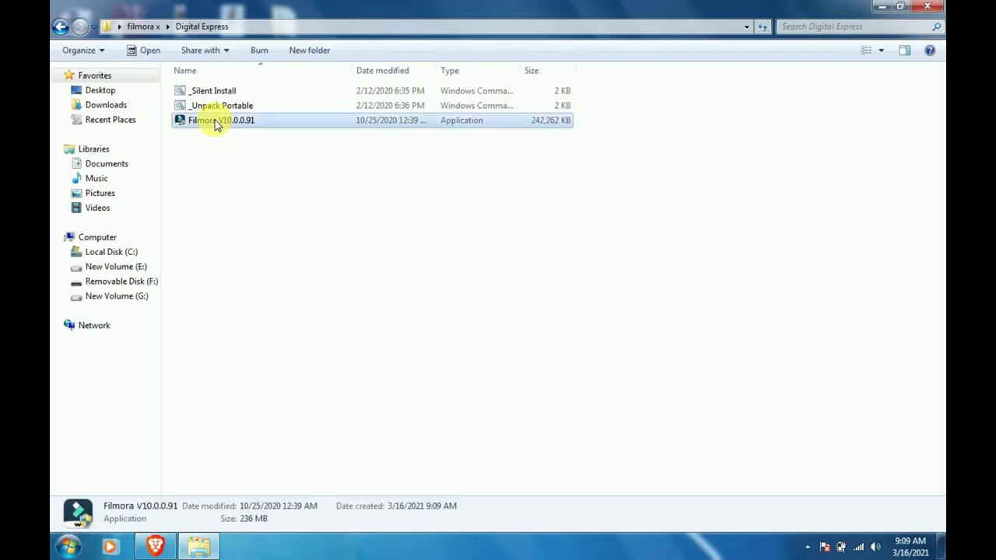
{"action": "right_click", "coordinate": [216, 124]}
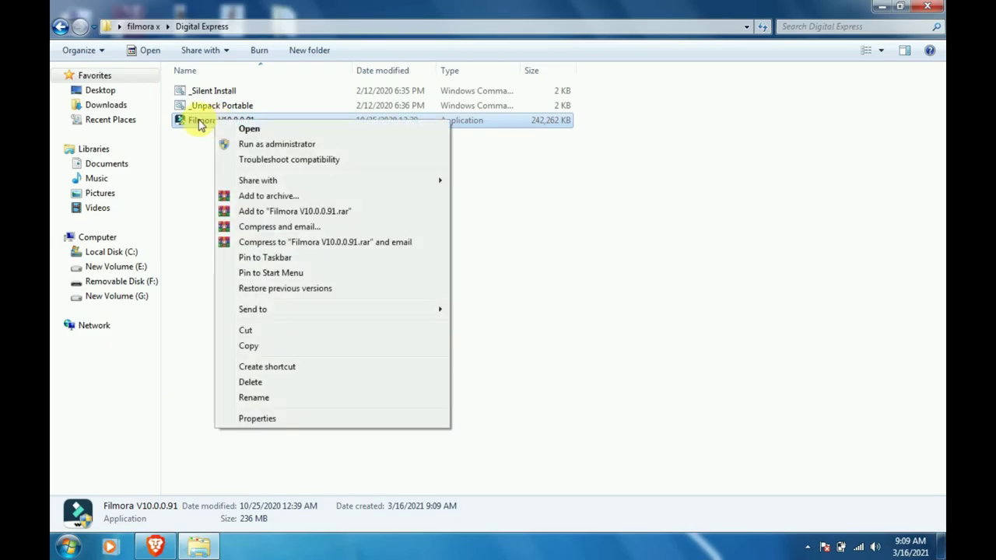
{"action": "double_click", "coordinate": [199, 124]}
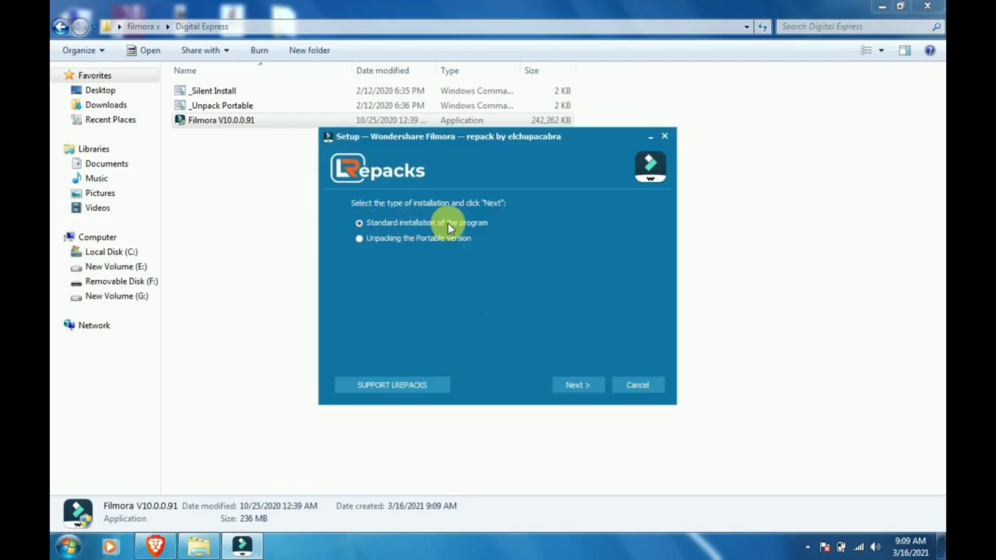
Choose the standard installation, continue past the appeal, and accept the default program and Start Menu folders.
{"action": "left_click", "coordinate": [575, 387]}
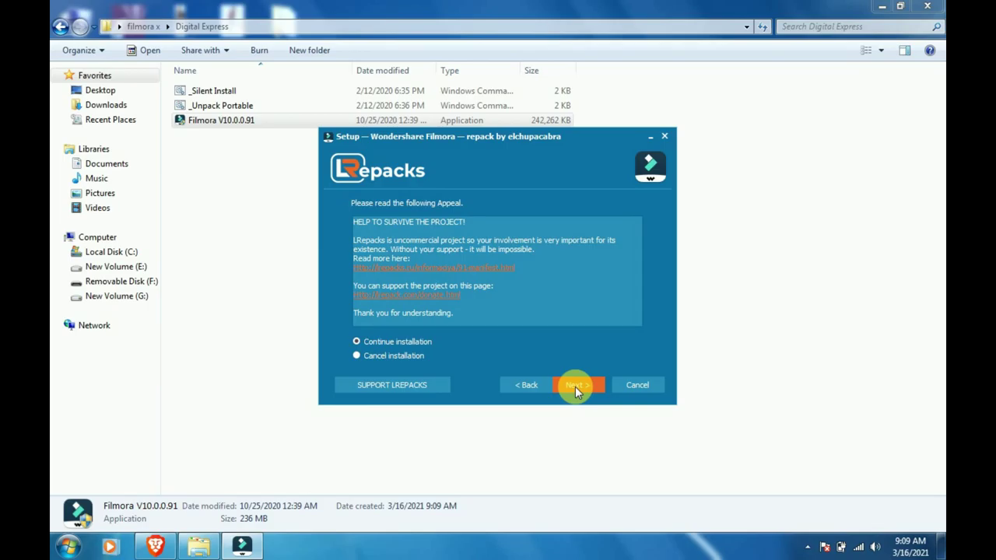
{"action": "left_click", "coordinate": [575, 386]}
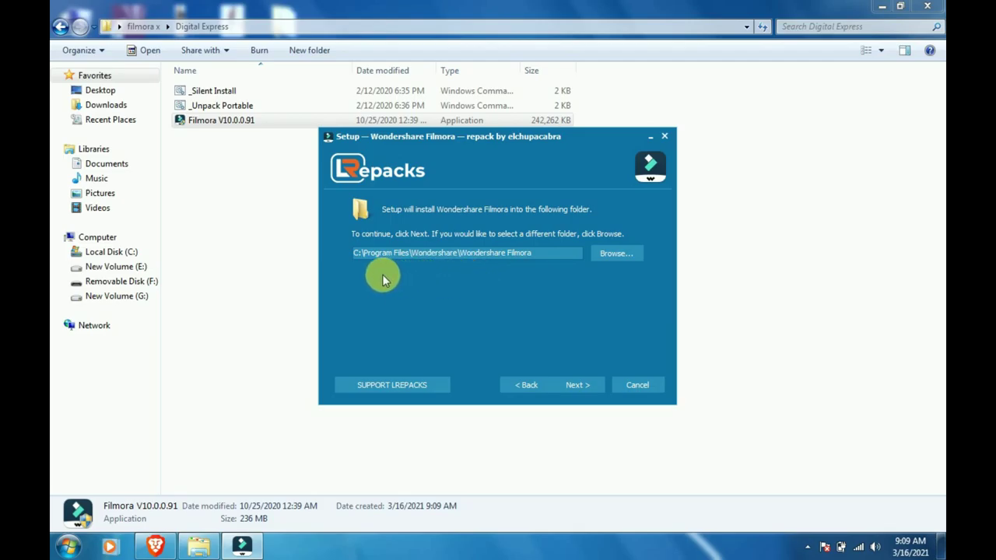
{"action": "left_click", "coordinate": [577, 385]}
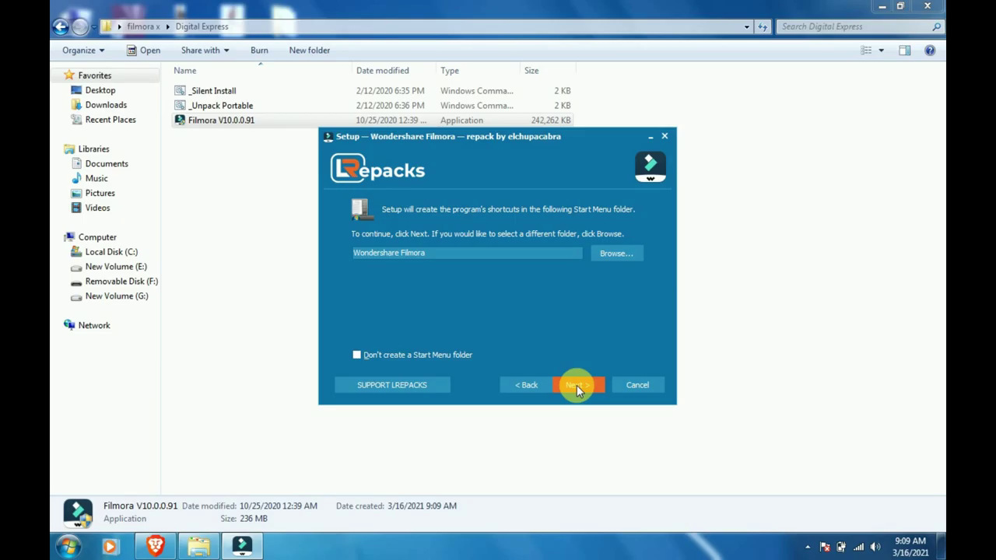
{"action": "left_click", "coordinate": [577, 386]}
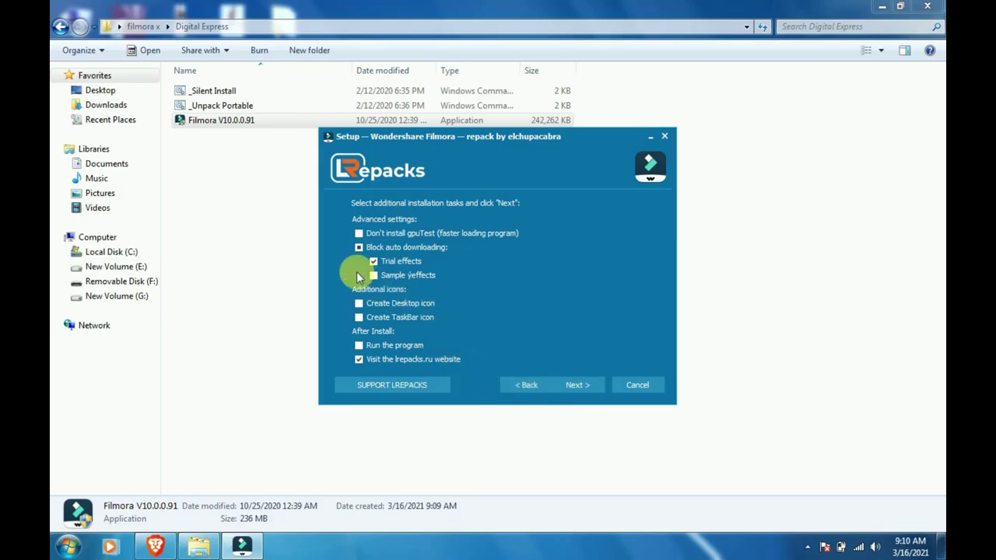
Disable blocking of auto downloading and the lrepacks.ru website visit, enable the desktop icon, and start the installation.
{"action": "left_click", "coordinate": [358, 246]}
{"action": "left_click", "coordinate": [358, 361]}
{"action": "left_click", "coordinate": [359, 306]}
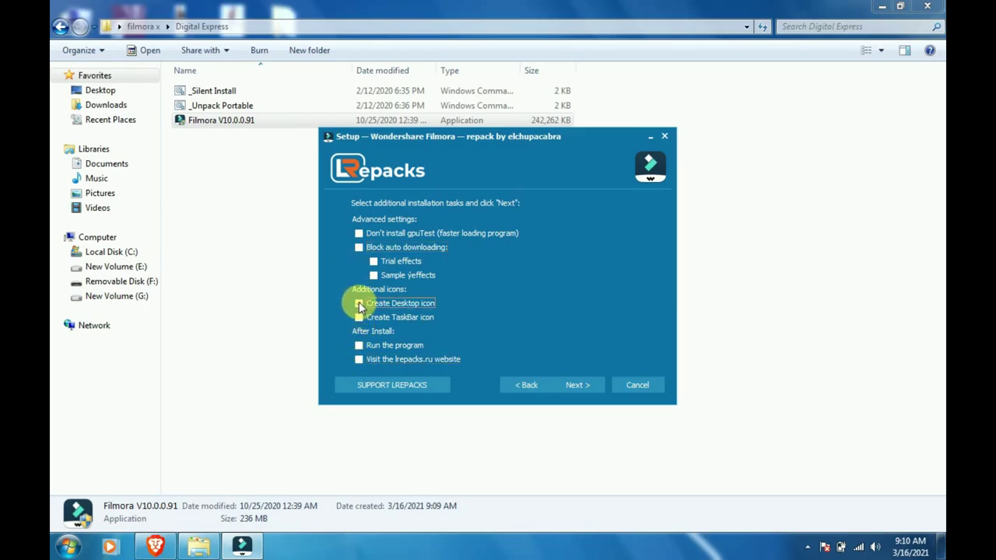
{"action": "left_click", "coordinate": [577, 384]}
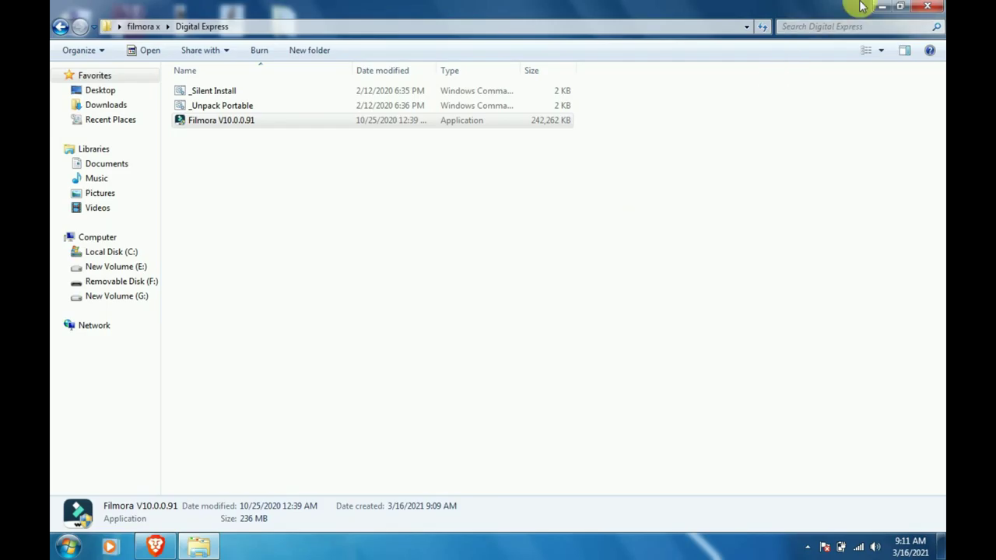
Minimize the Digital Express folder window and refresh the desktop twice.
{"action": "left_click", "coordinate": [883, 8]}
{"action": "right_click", "coordinate": [575, 32]}
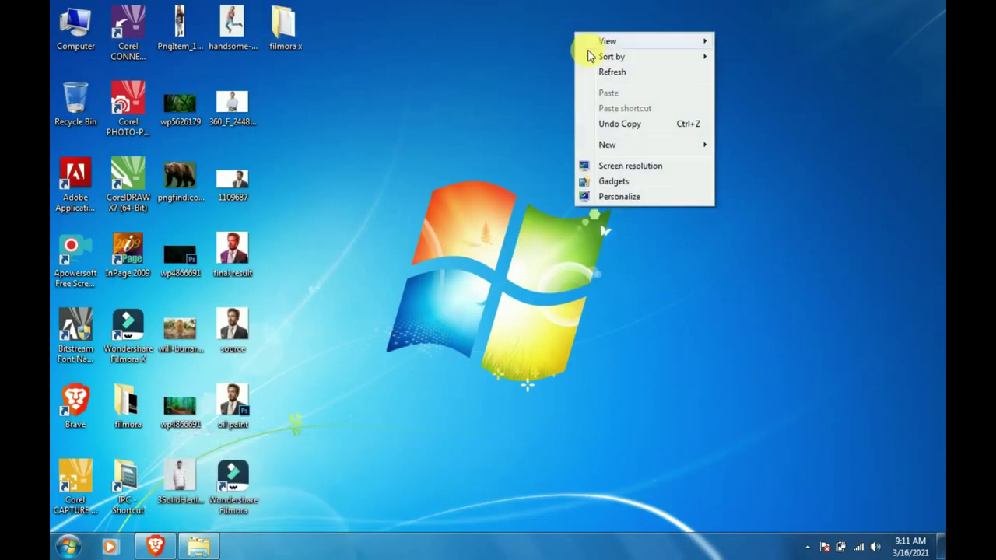
{"action": "left_click", "coordinate": [608, 71]}
{"action": "right_click", "coordinate": [521, 76]}
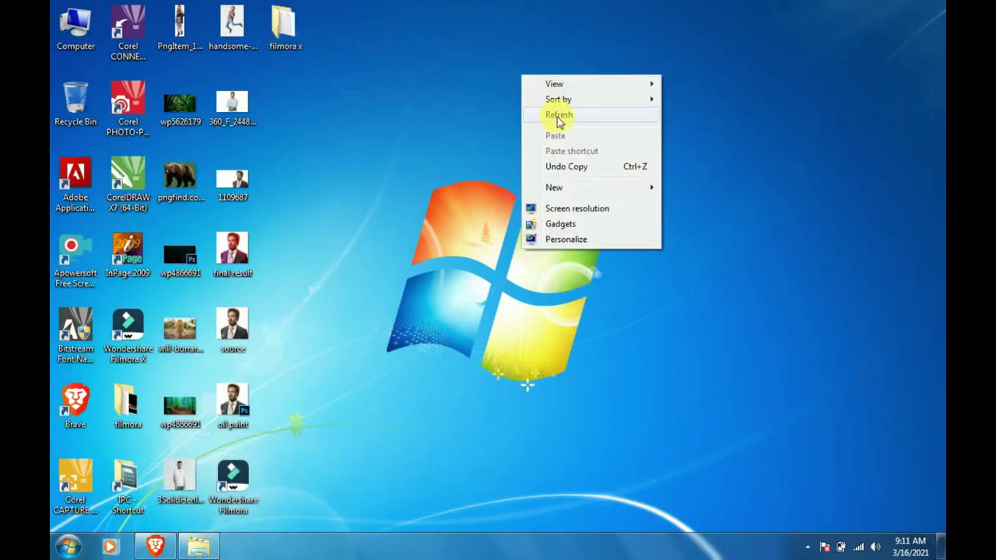
{"action": "left_click", "coordinate": [558, 117]}
Rename the Wondershare Filmora desktop shortcut to Wondershare Filmora X.
{"action": "right_click", "coordinate": [132, 354]}
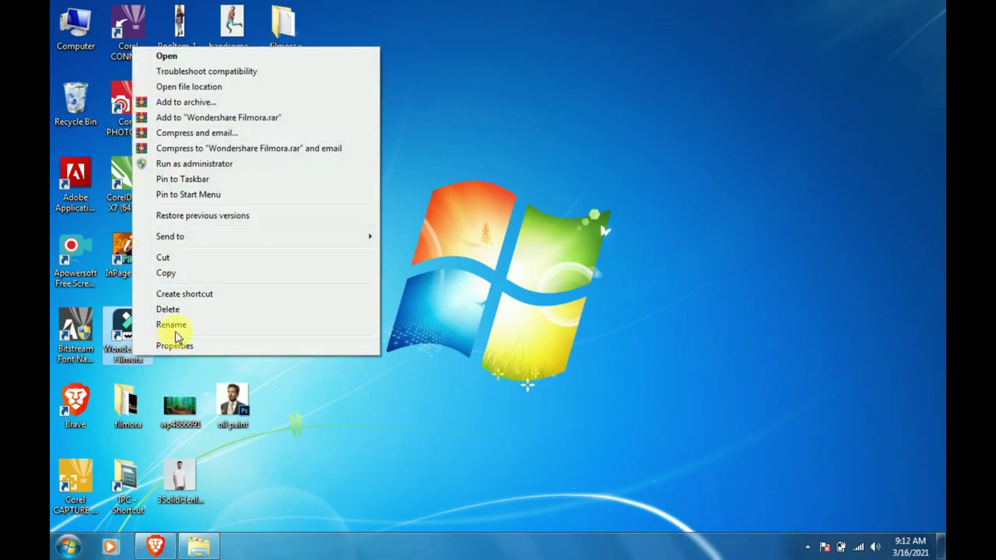
{"action": "left_click", "coordinate": [478, 391]}
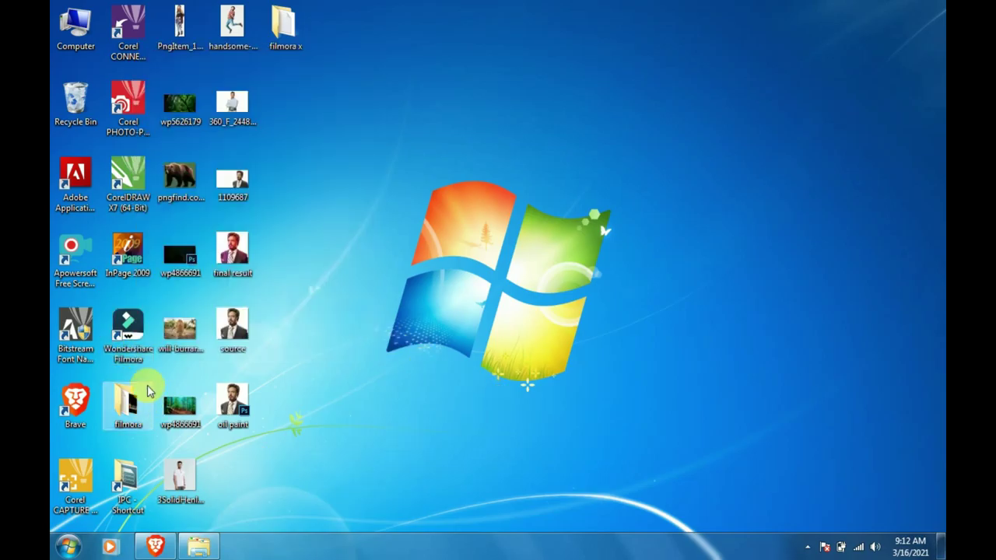
{"action": "right_click", "coordinate": [138, 352]}
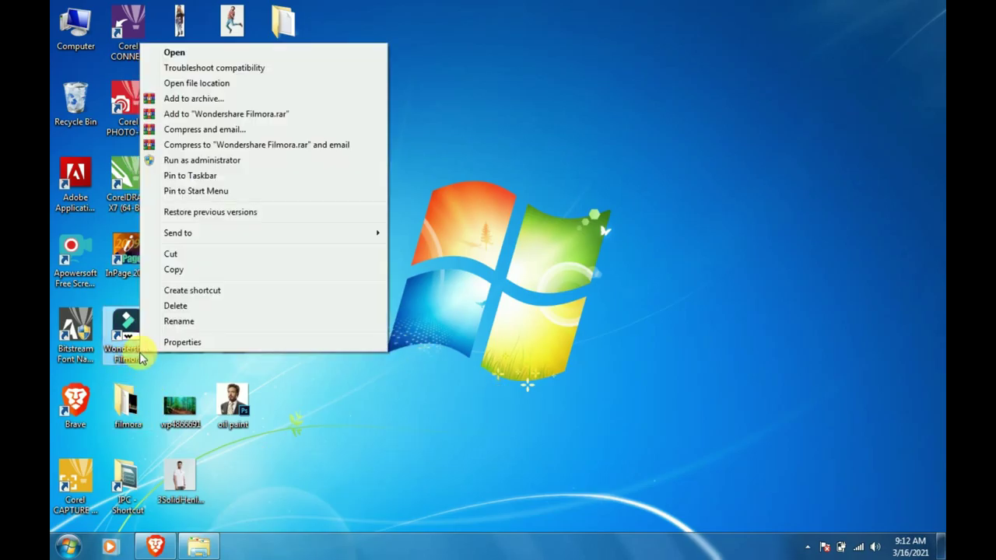
{"action": "left_click", "coordinate": [181, 323]}
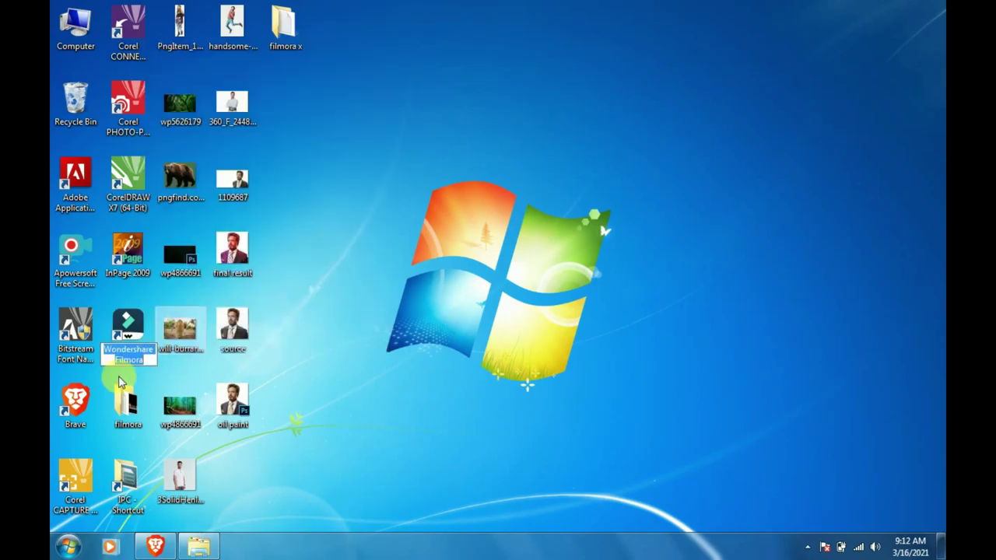
{"action": "left_click", "coordinate": [150, 361]}
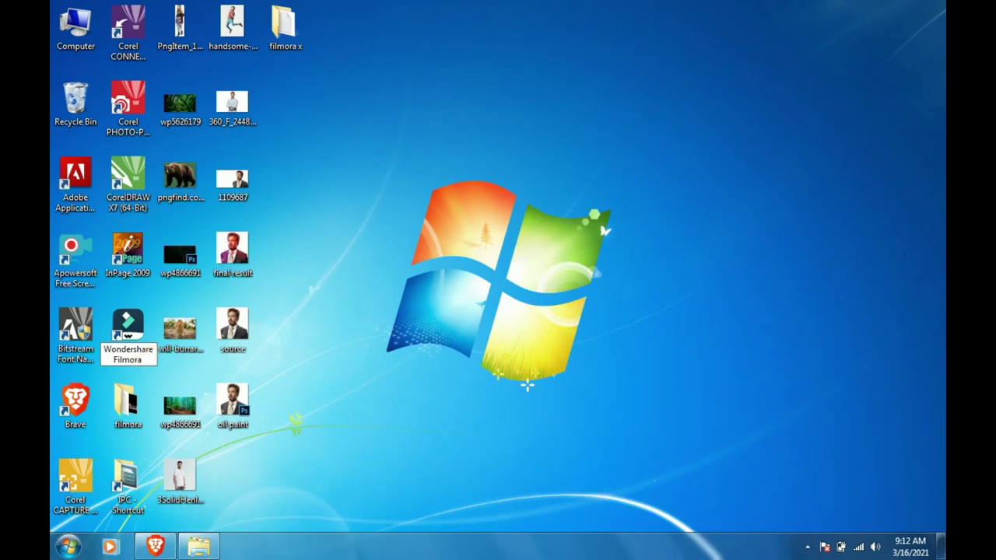
{"action": "type", "text": "X"}
{"action": "left_click", "coordinate": [146, 359]}
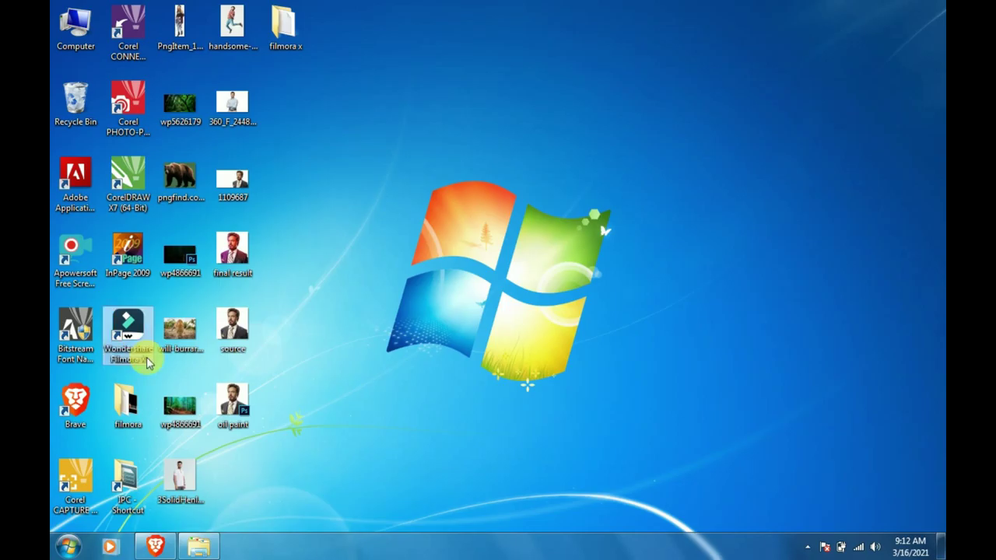
Launch Wondershare Filmora X from the desktop and create a new project with the 16:9 (Widescreen) aspect ratio.
{"action": "double_click", "coordinate": [136, 333]}
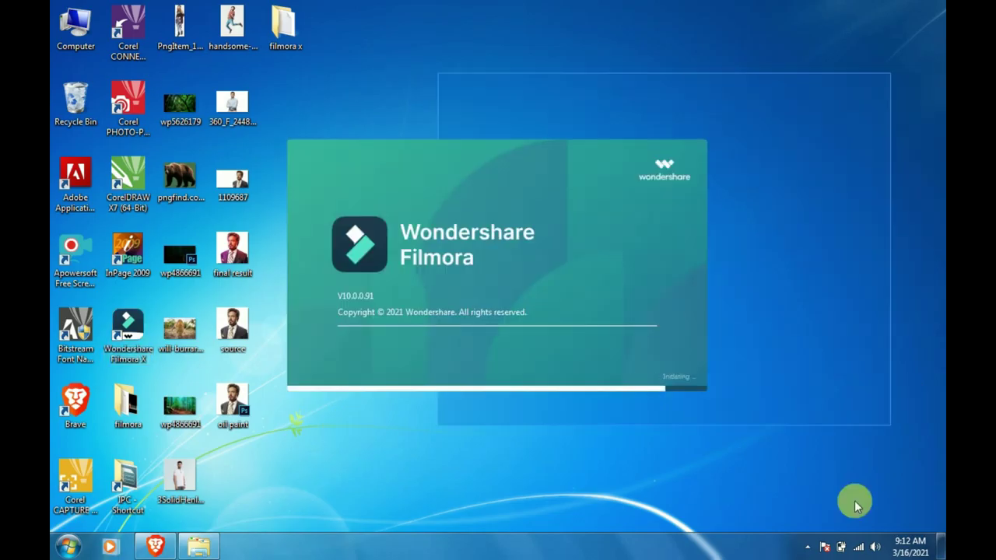
{"action": "left_click_drag", "start_coordinate": [830, 94], "coordinate": [502, 511]}
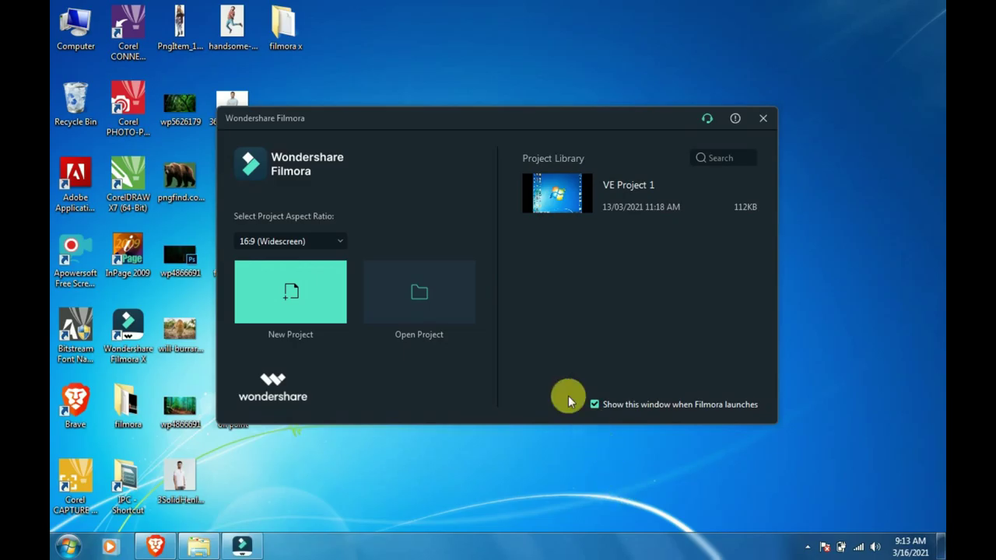
{"action": "left_click", "coordinate": [309, 309]}
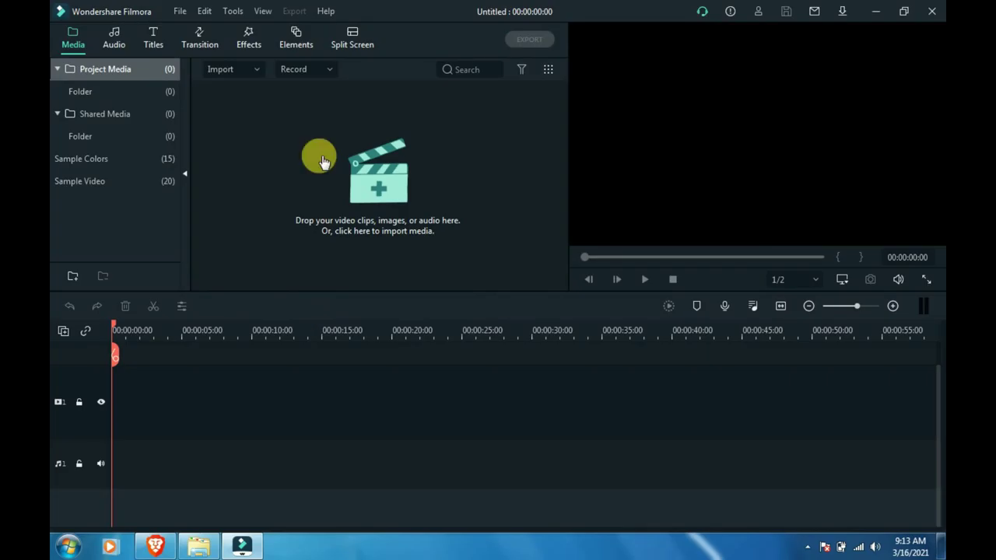
Check the activation status of Wondershare Filmora X and close the activation dialog.
{"action": "left_click", "coordinate": [325, 11]}
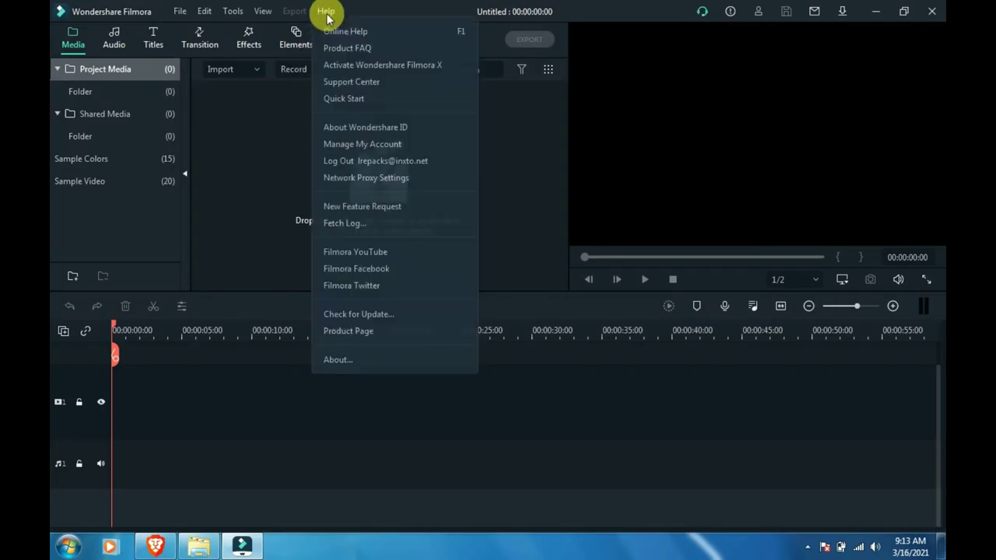
{"action": "left_click", "coordinate": [358, 66]}
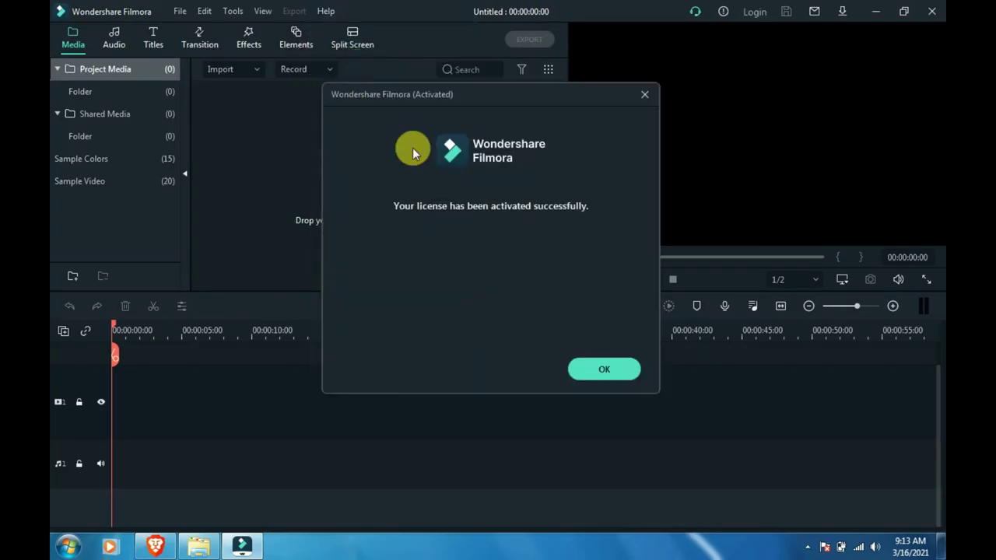
{"action": "left_click", "coordinate": [611, 378]}
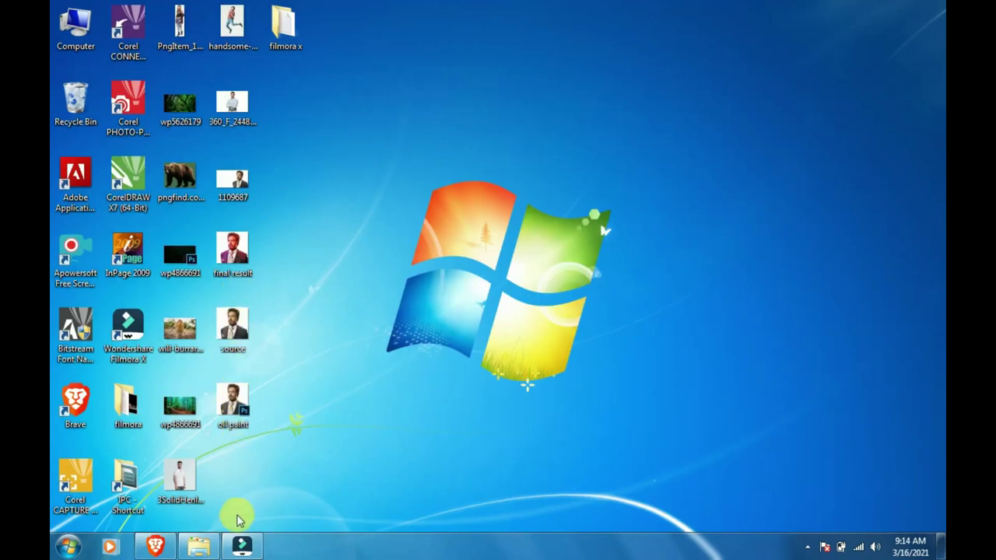
Open the filmora folder on the desktop.
{"action": "mouse_move", "coordinate": [241, 548]}
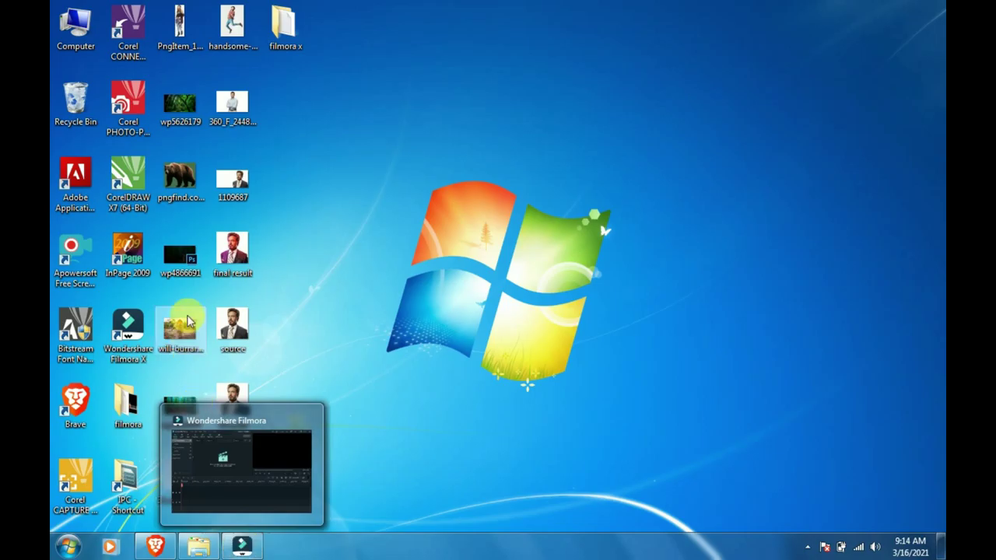
{"action": "double_click", "coordinate": [129, 407]}
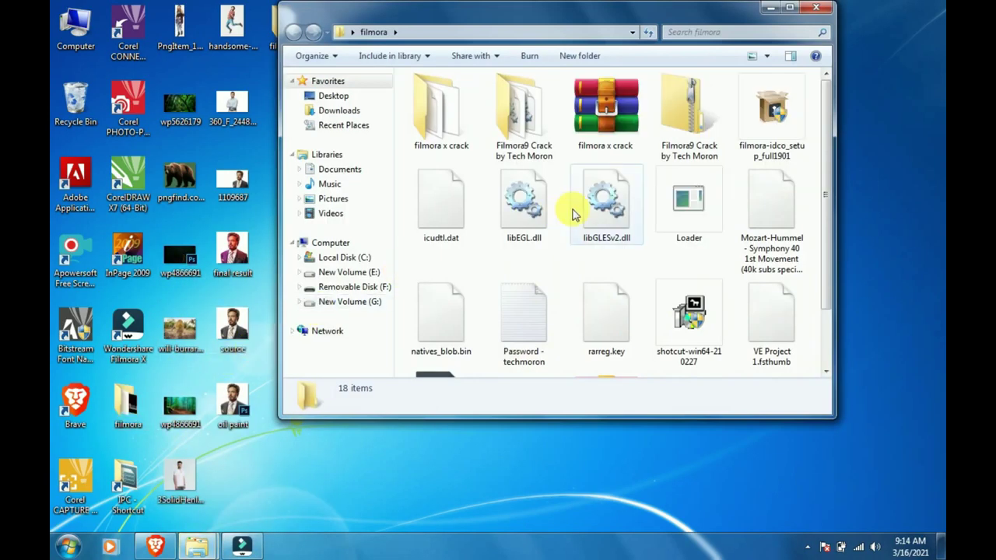
Import the videoplayback video from the filmora folder into the project media of Wondershare Filmora X.
{"action": "left_click", "coordinate": [790, 7]}
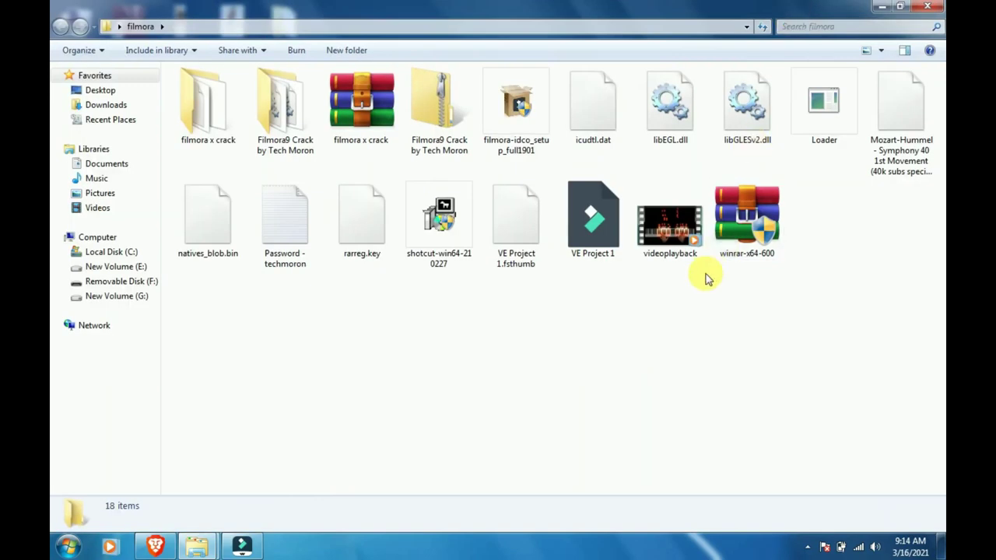
{"action": "left_click", "coordinate": [660, 227]}
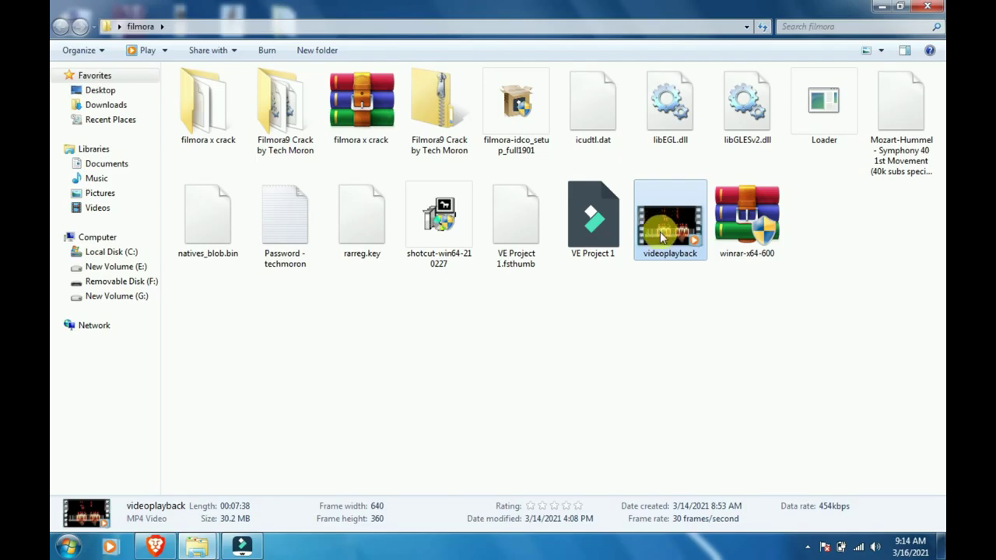
{"action": "left_click_drag", "start_coordinate": [668, 227], "coordinate": [367, 162]}
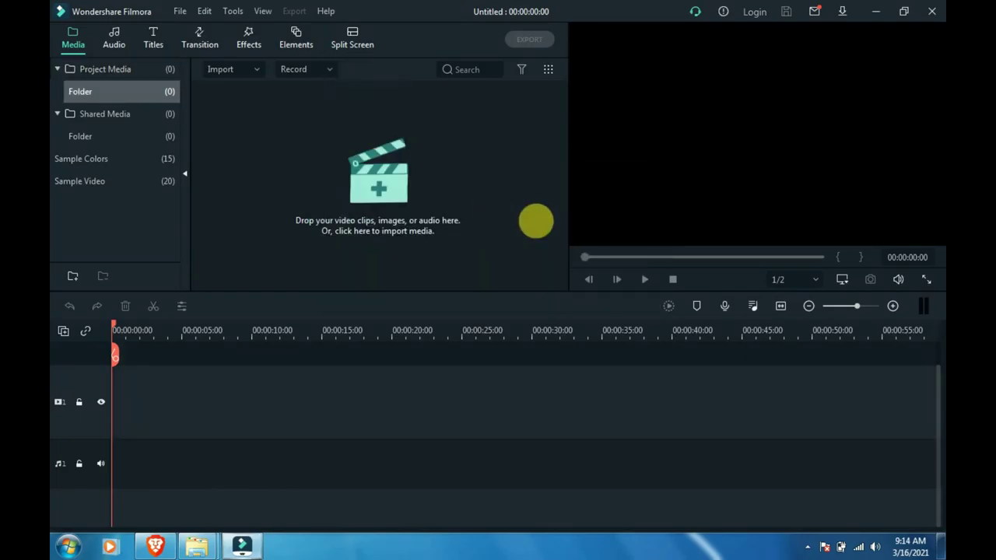
Place the videoplayback clip at the start of the timeline, keeping the 1920 x 1080 25fps project settings, and detach its audio.
{"action": "left_click_drag", "start_coordinate": [244, 126], "coordinate": [112, 473]}
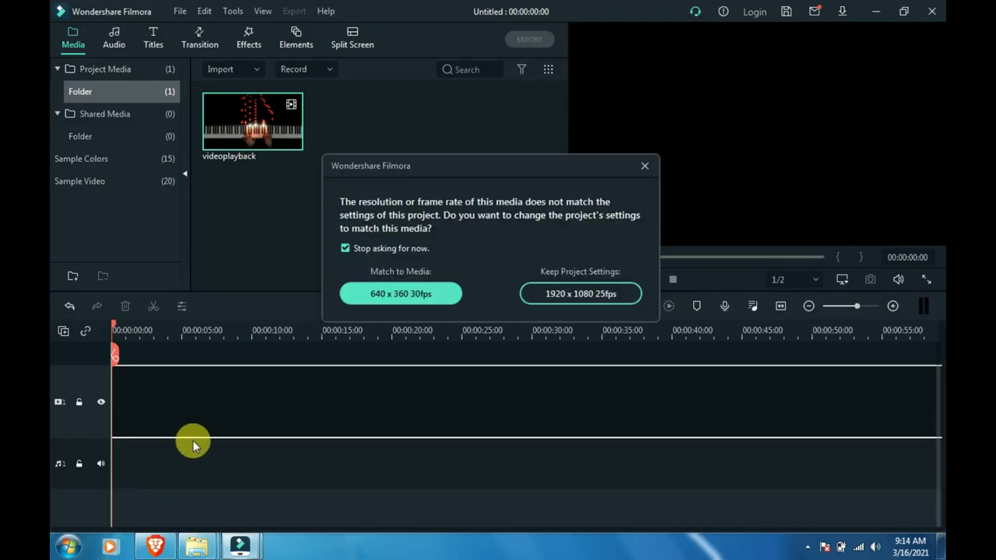
{"action": "left_click", "coordinate": [567, 295]}
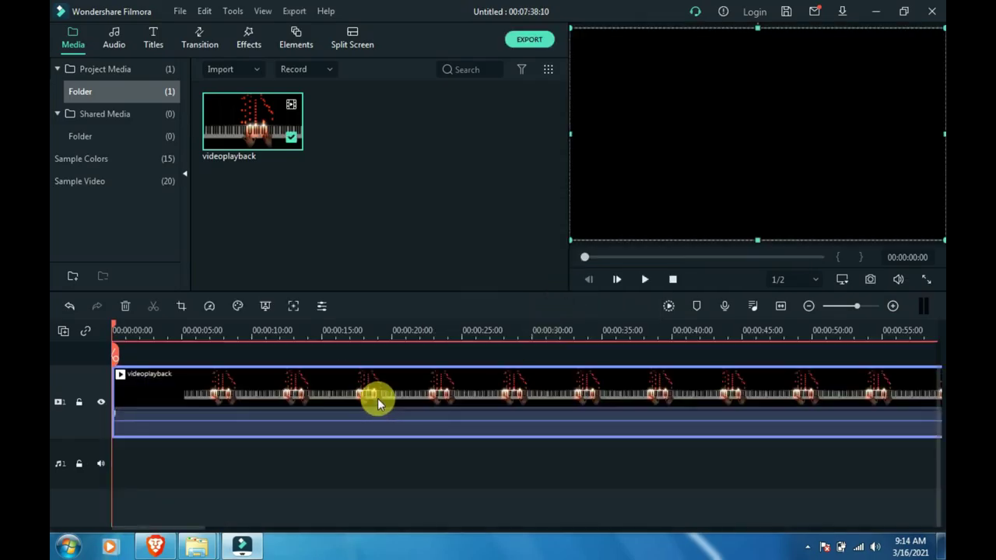
{"action": "right_click", "coordinate": [378, 398]}
{"action": "left_click", "coordinate": [424, 393]}
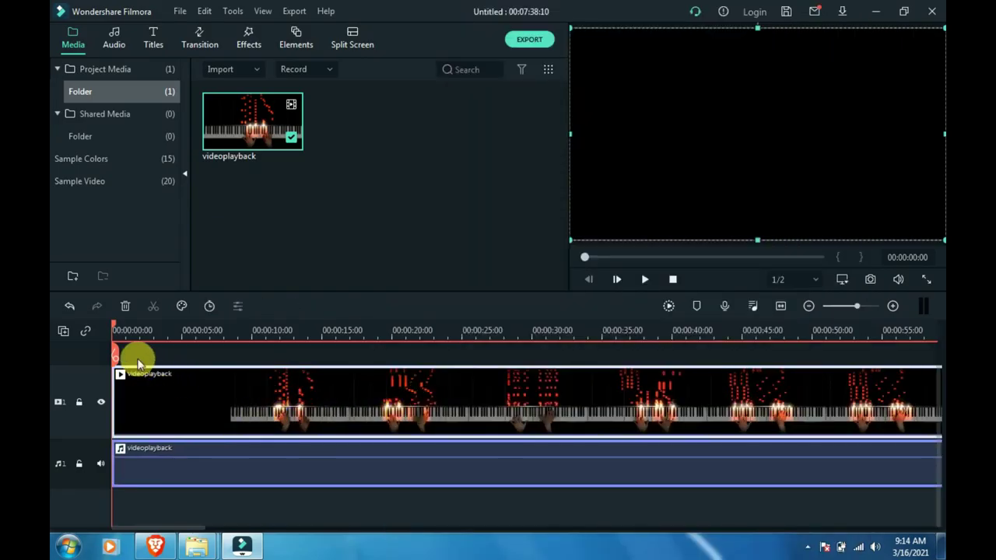
Split the video and its detached audio at 00:00:36:11 and delete both parts after the cut.
{"action": "left_click_drag", "start_coordinate": [122, 351], "coordinate": [627, 371]}
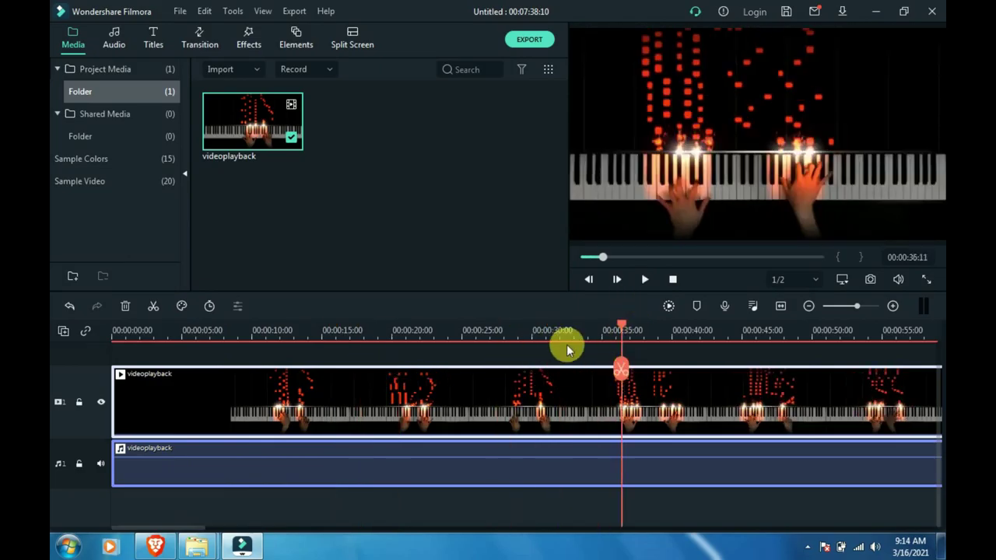
{"action": "left_click", "coordinate": [623, 372]}
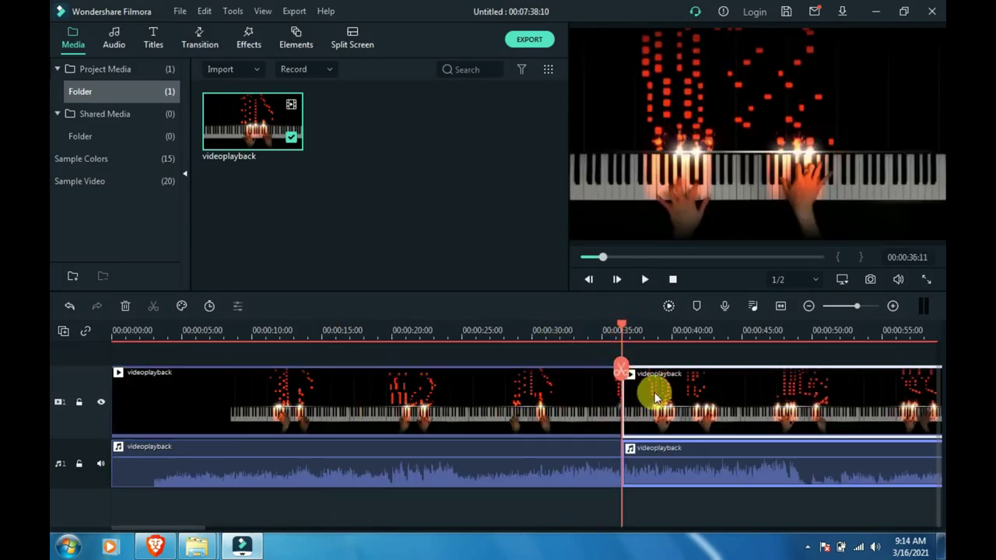
{"action": "left_click", "coordinate": [655, 393]}
{"action": "key", "text": "Delete"}
{"action": "left_click", "coordinate": [664, 444]}
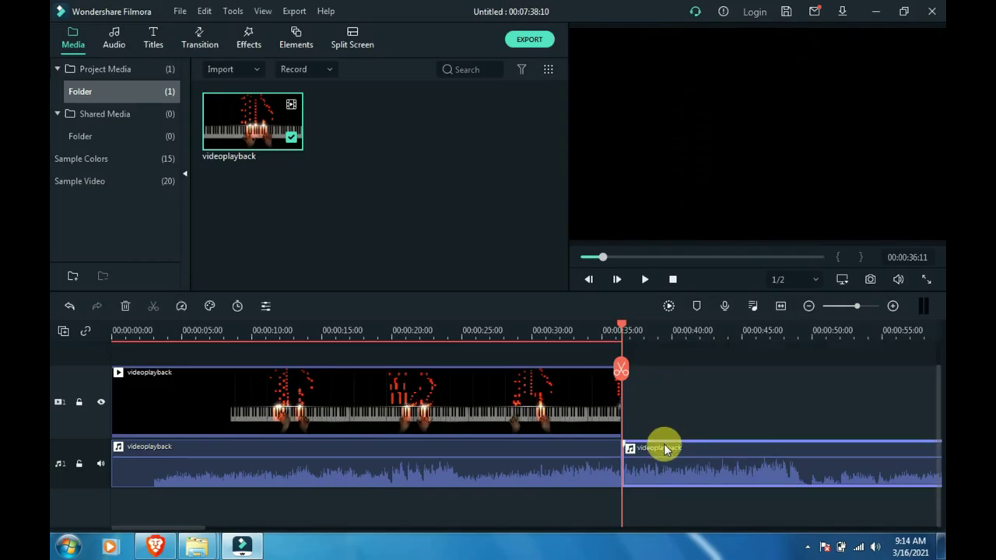
{"action": "key", "text": "Delete"}
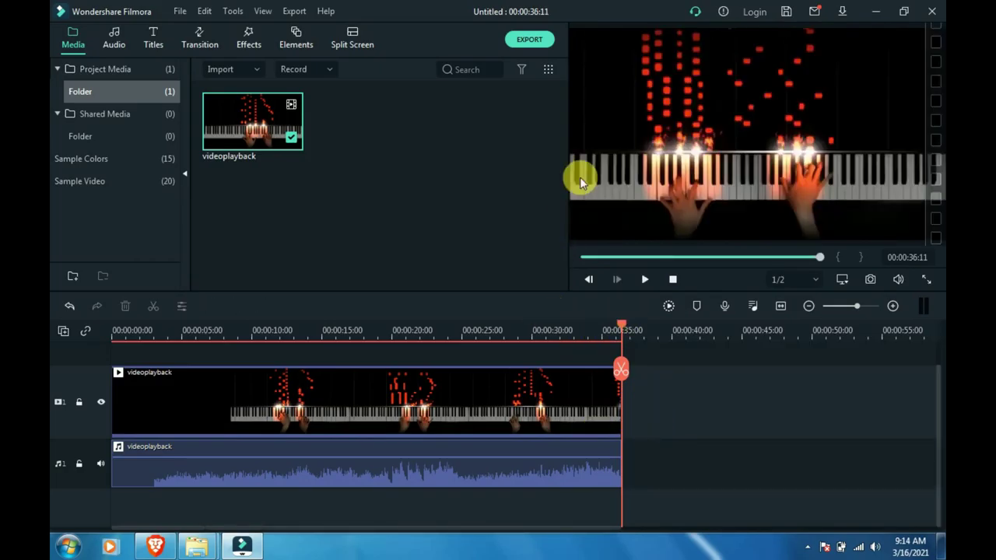
Export the project as an MP4 named test, saved to the Desktop folder.
{"action": "left_click", "coordinate": [529, 40]}
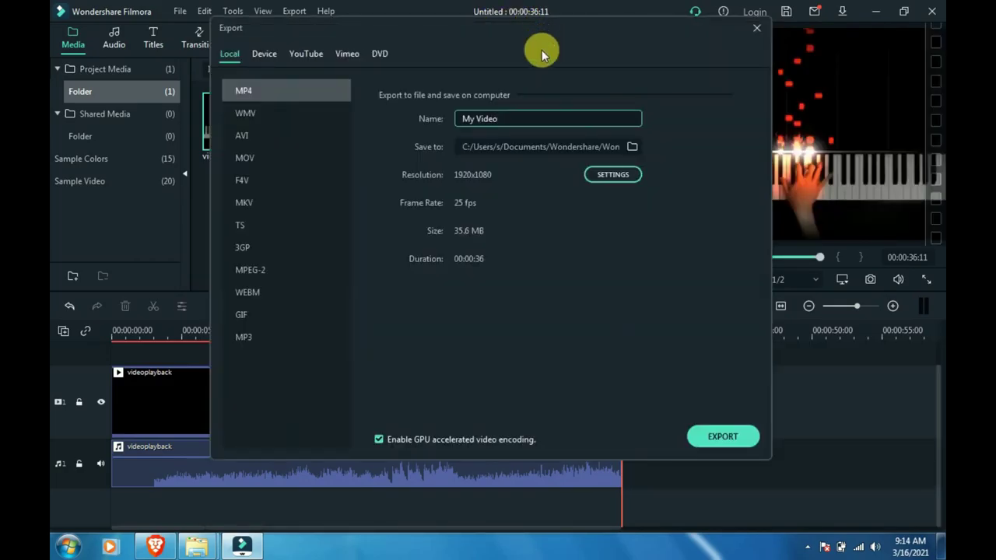
{"action": "triple_click", "coordinate": [519, 125]}
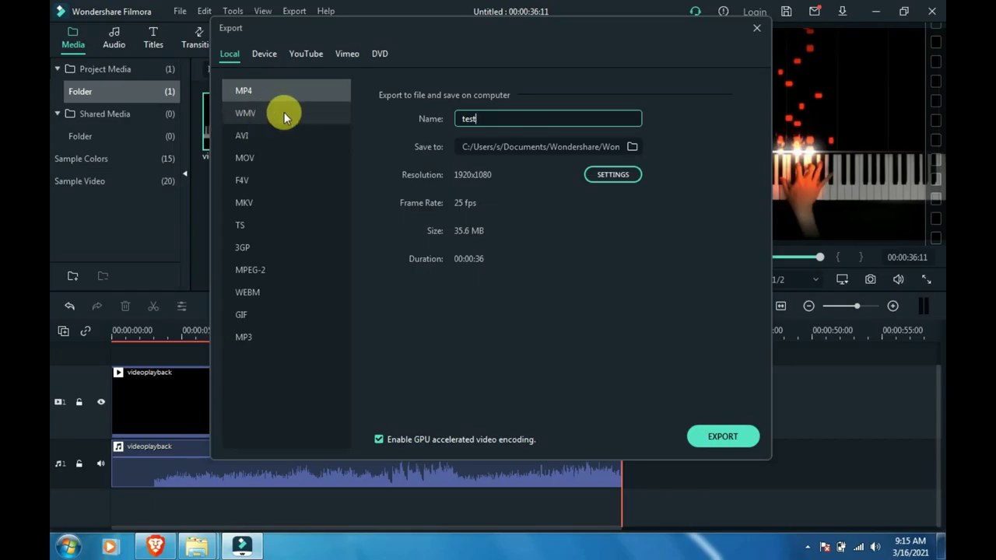
{"action": "left_click", "coordinate": [631, 146]}
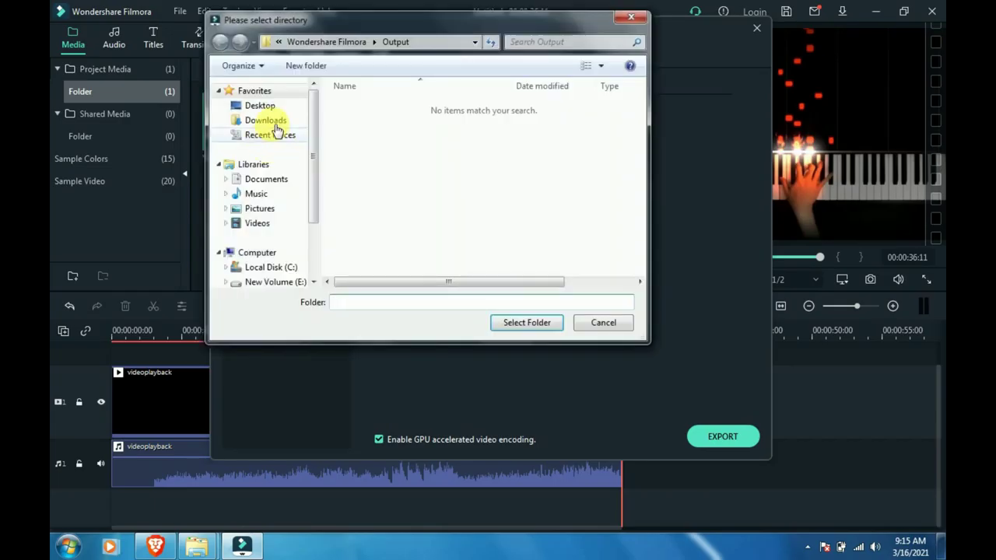
{"action": "left_click", "coordinate": [279, 109]}
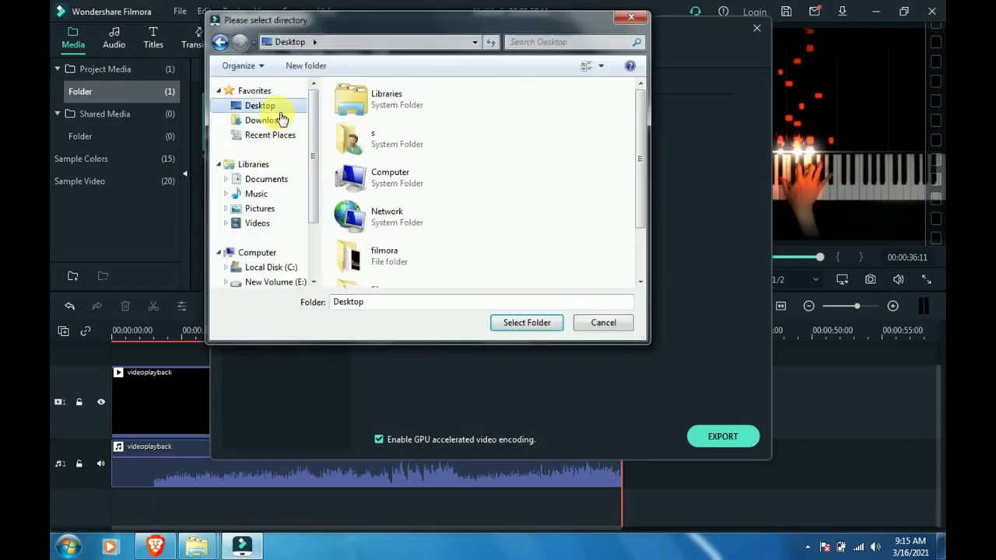
{"action": "left_click", "coordinate": [525, 323]}
{"action": "left_click", "coordinate": [733, 438]}
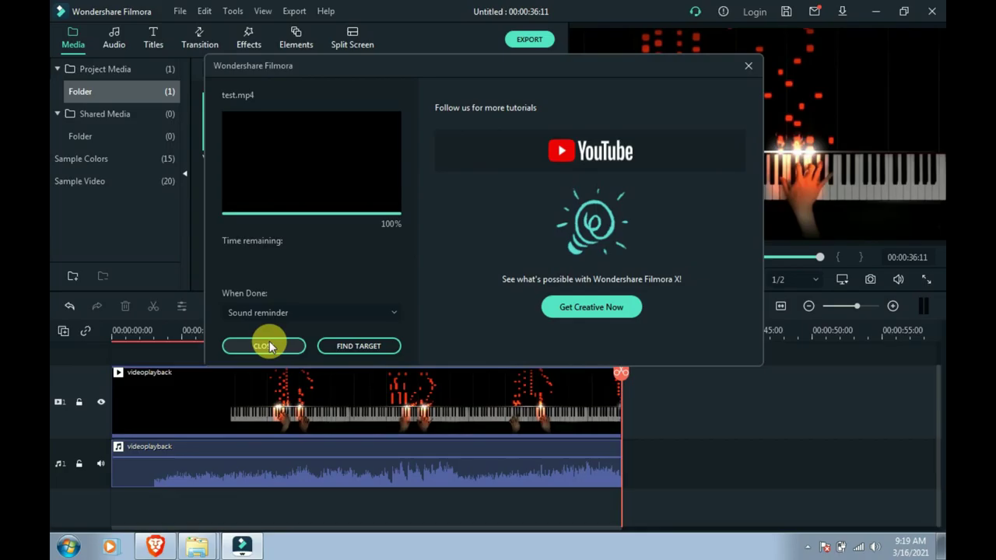
Locate the exported test video in its desktop folder and play it.
{"action": "left_click", "coordinate": [348, 346]}
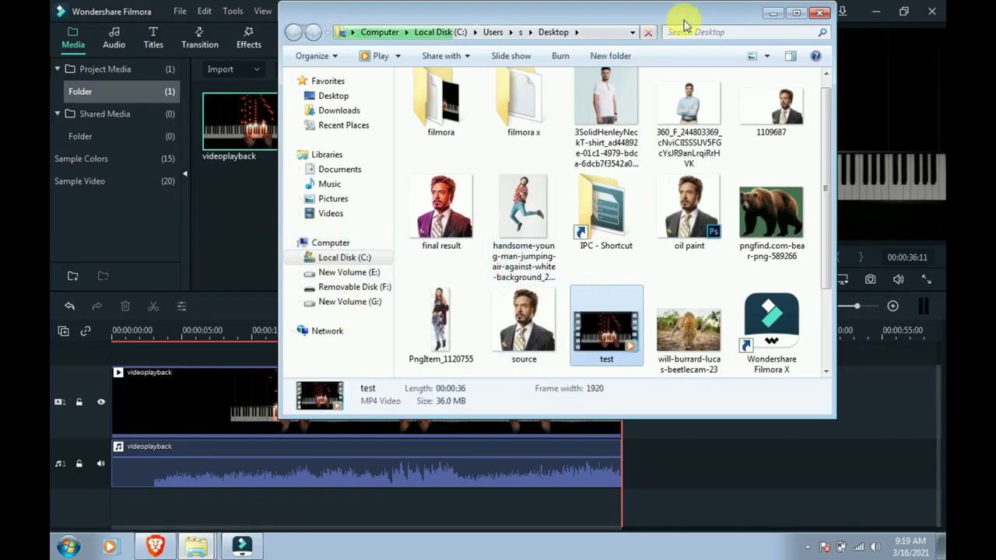
{"action": "left_click", "coordinate": [796, 13]}
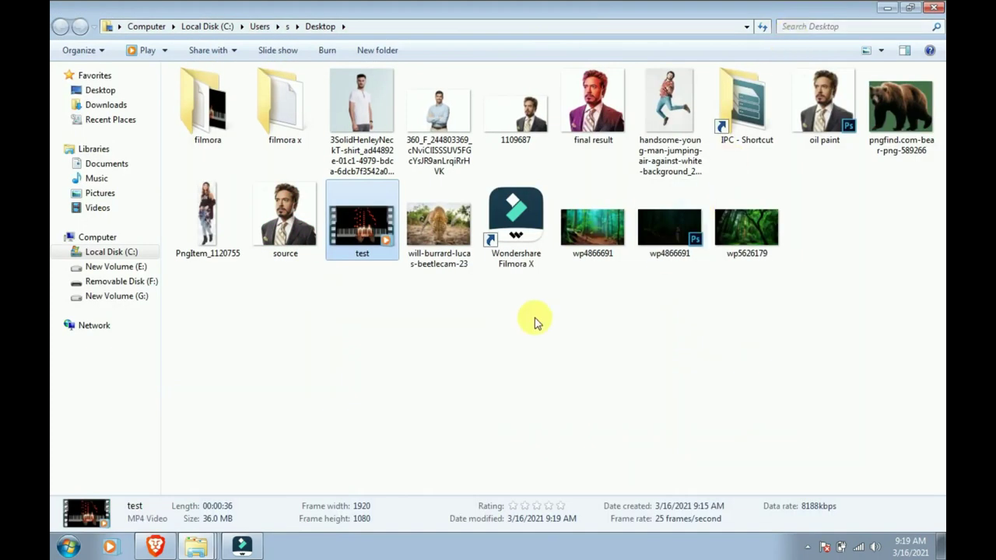
{"action": "double_click", "coordinate": [361, 232]}
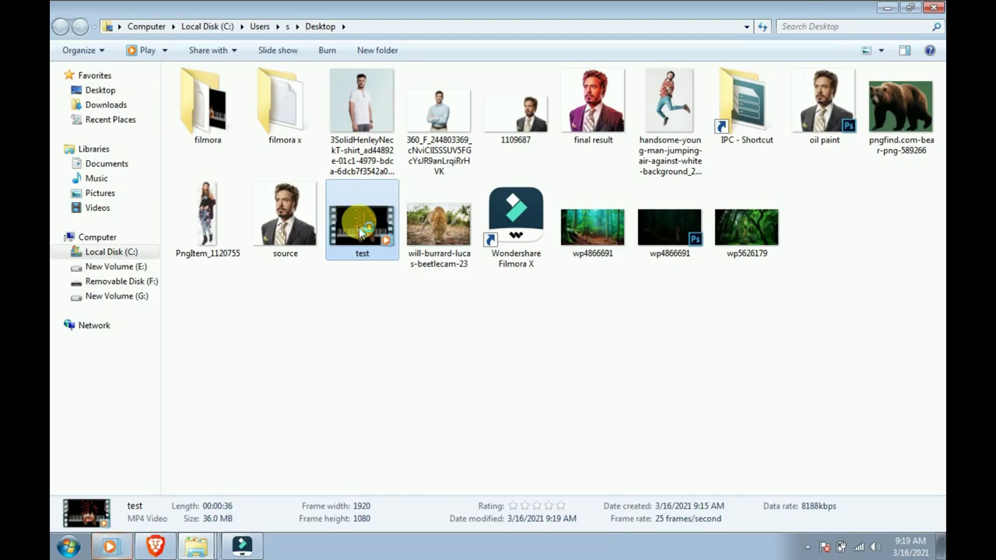